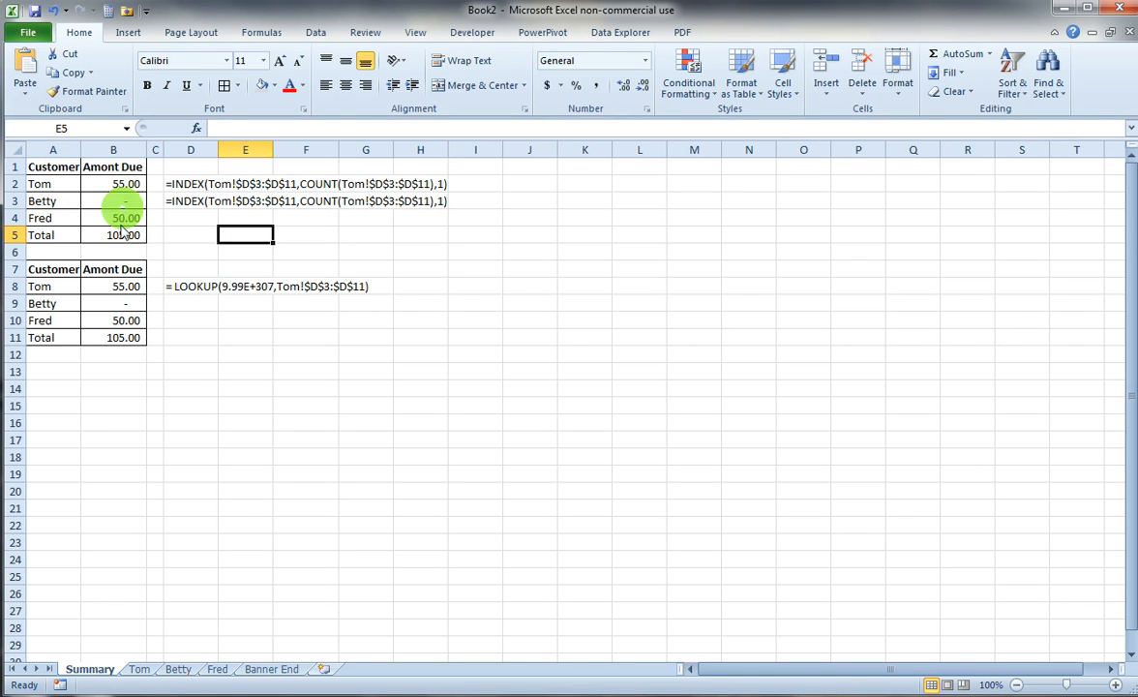
Step: Look through the three customers' account sheets to review their running balances, ending back on the Summary sheet
click(138, 669)
click(178, 669)
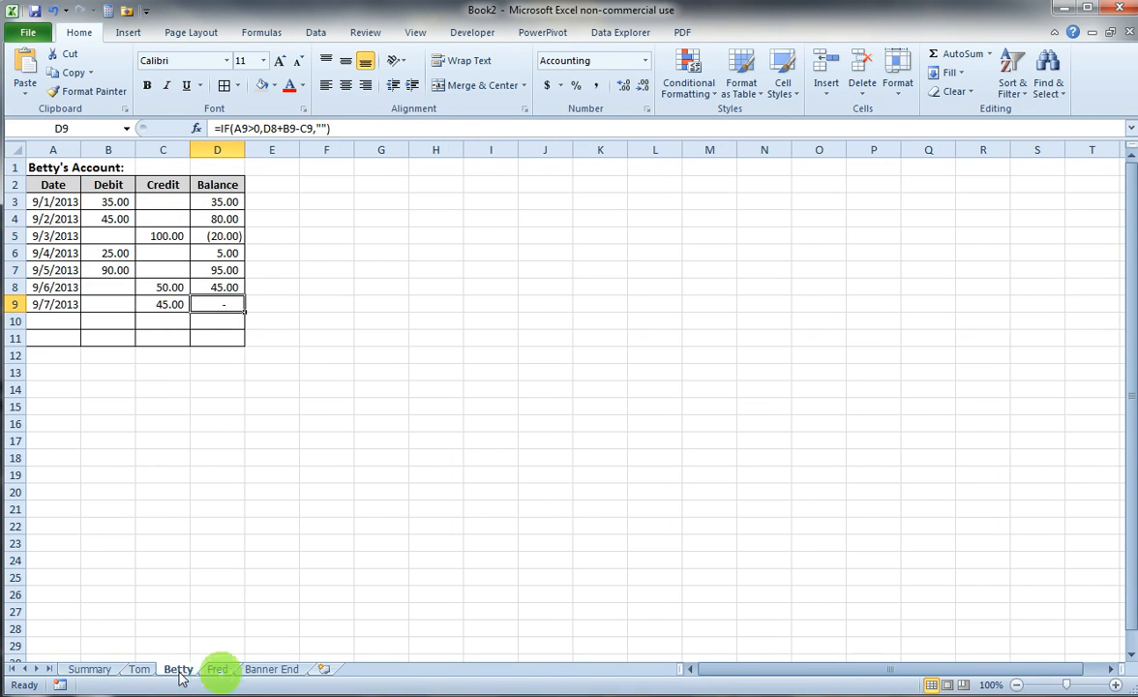
click(216, 669)
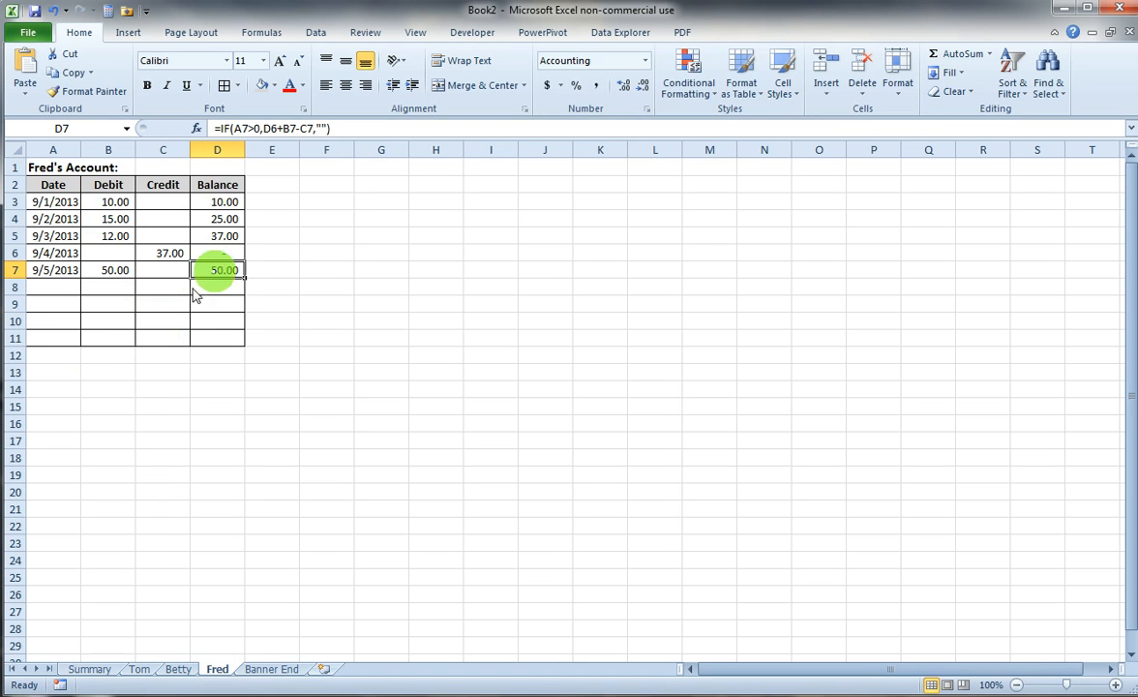
click(178, 668)
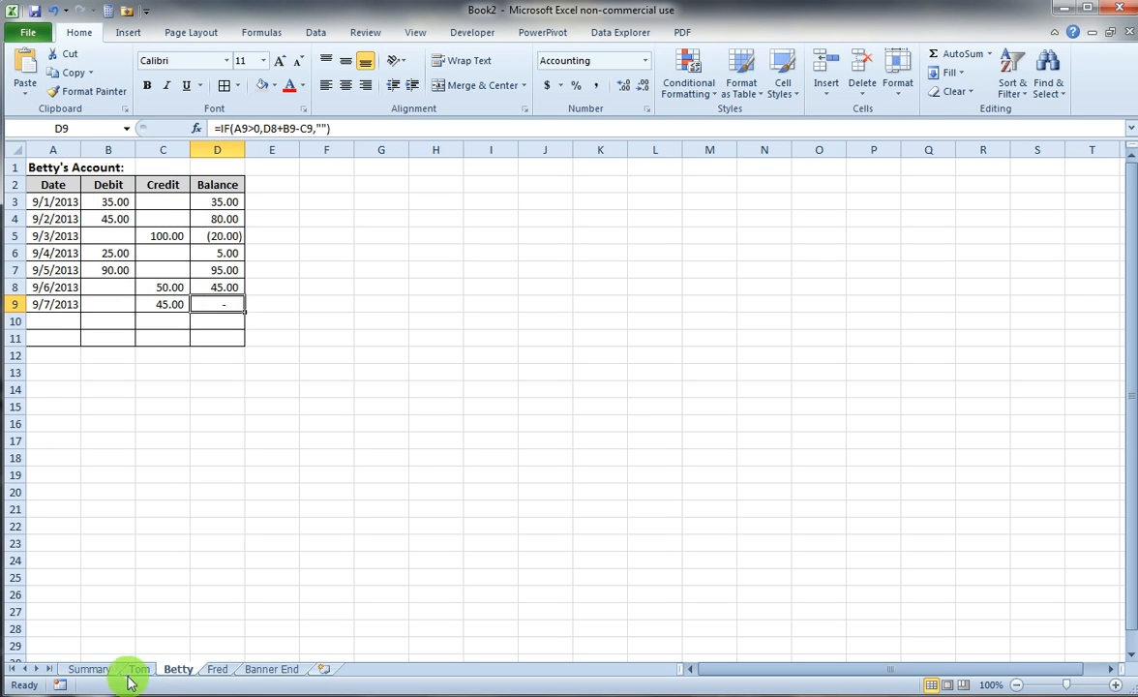
click(141, 668)
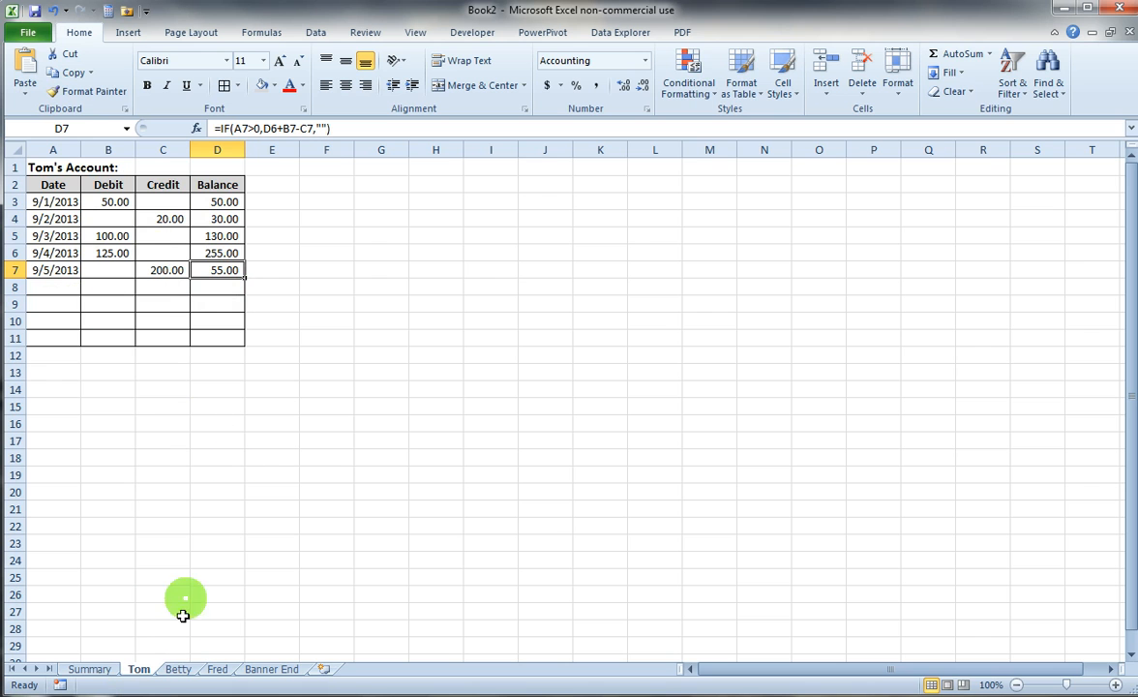
click(113, 668)
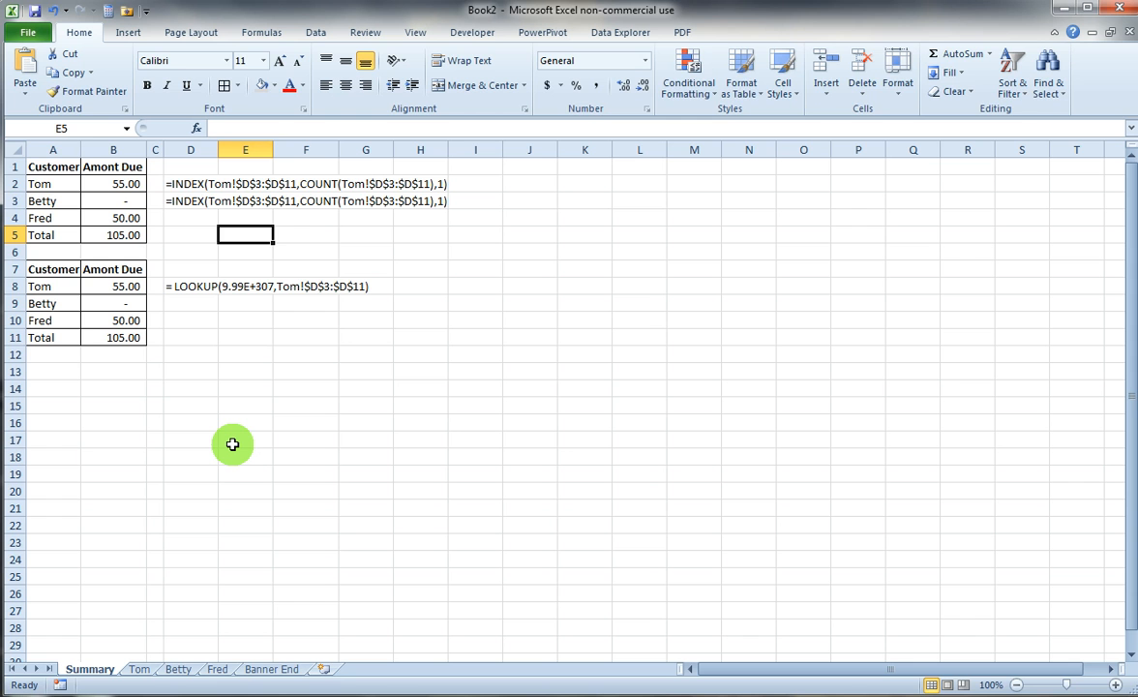
Step: Preview the INDEX function's description in E5 without entering a formula, and view the Balance column on the first customer's sheet
text(=ind)
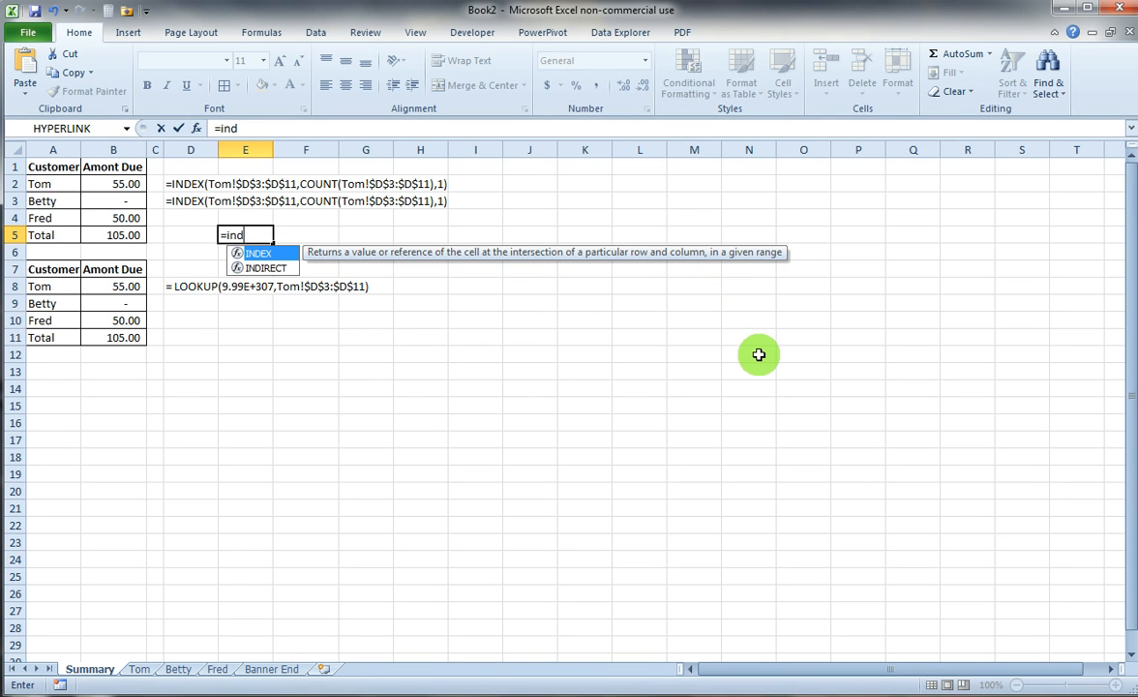
key(Escape)
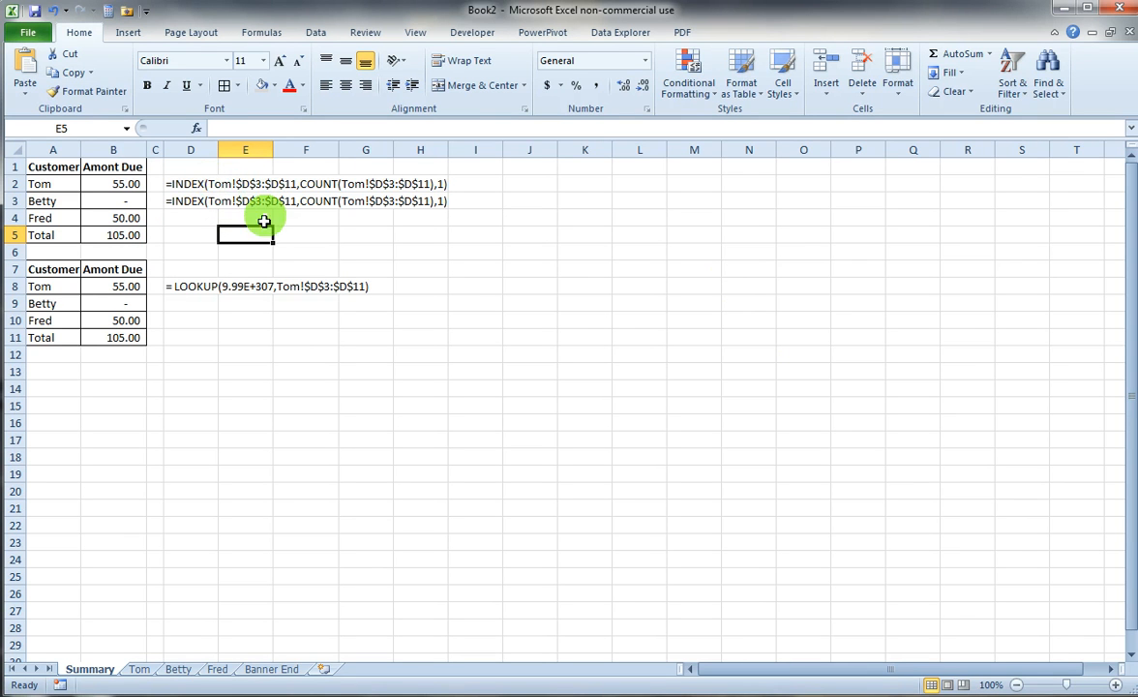
click(137, 674)
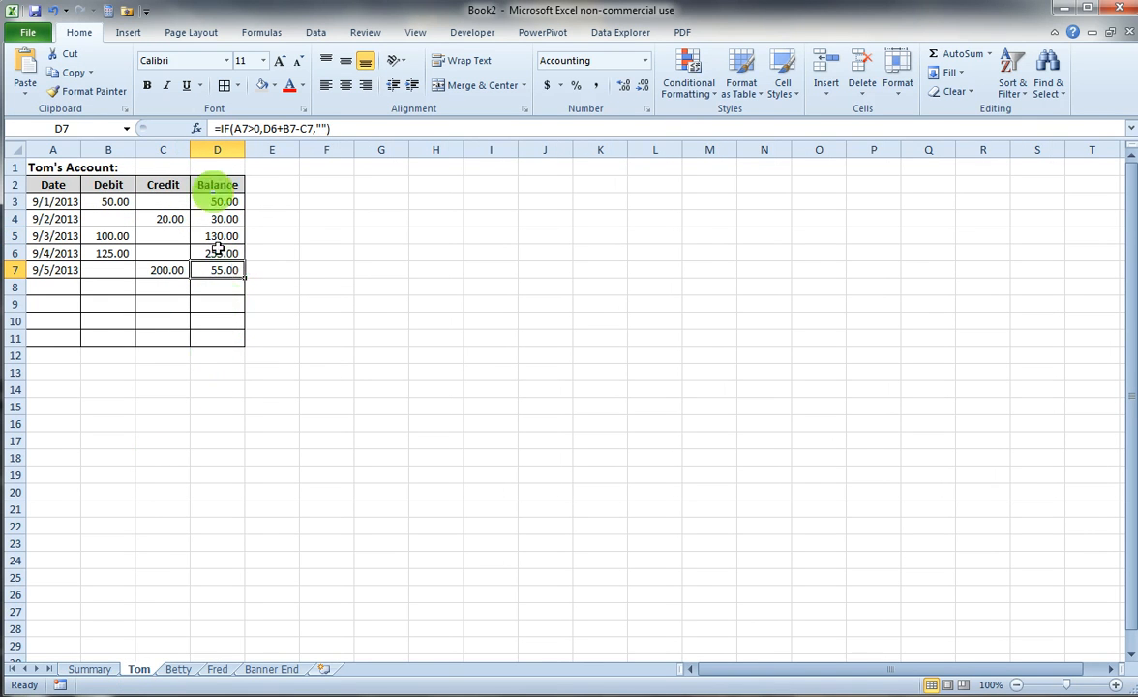
click(88, 670)
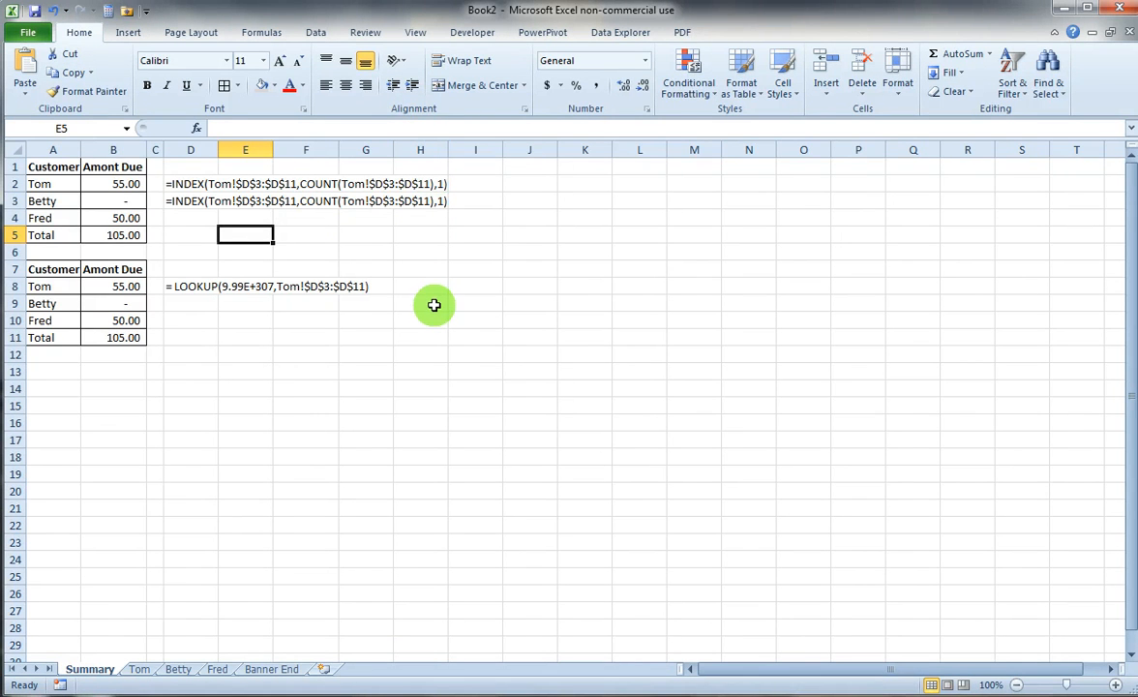
Step: Evaluate the COUNT part of the INDEX formula in Summary cell B2, leaving the formula itself as it is
click(113, 184)
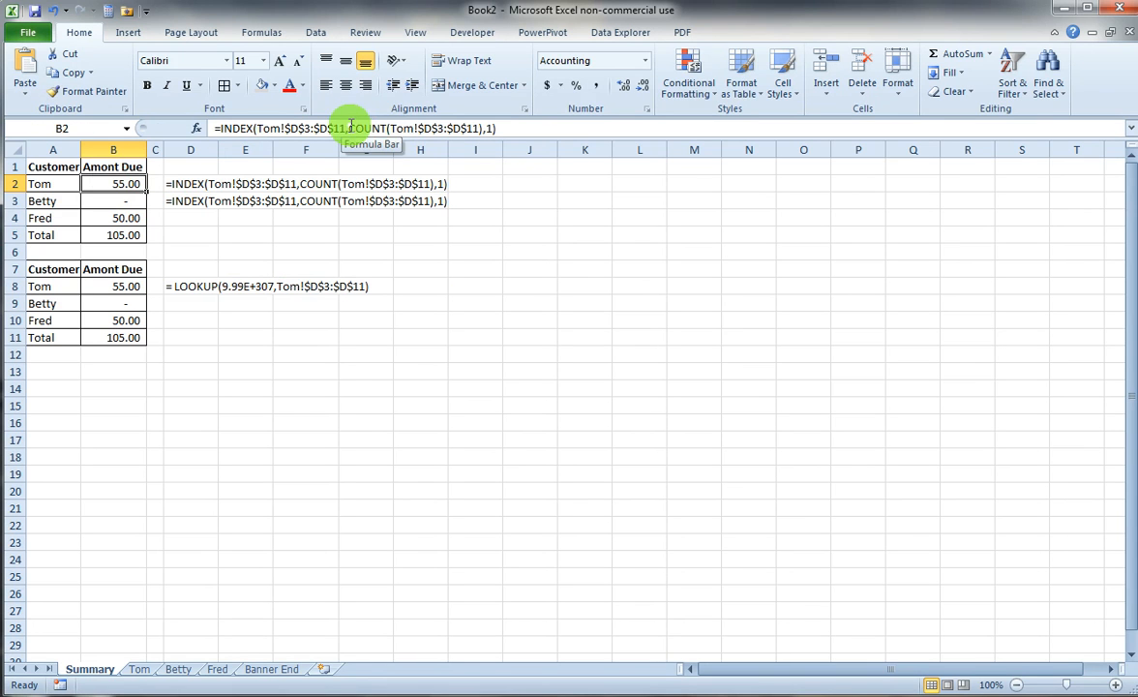
drag(350, 128, 494, 129)
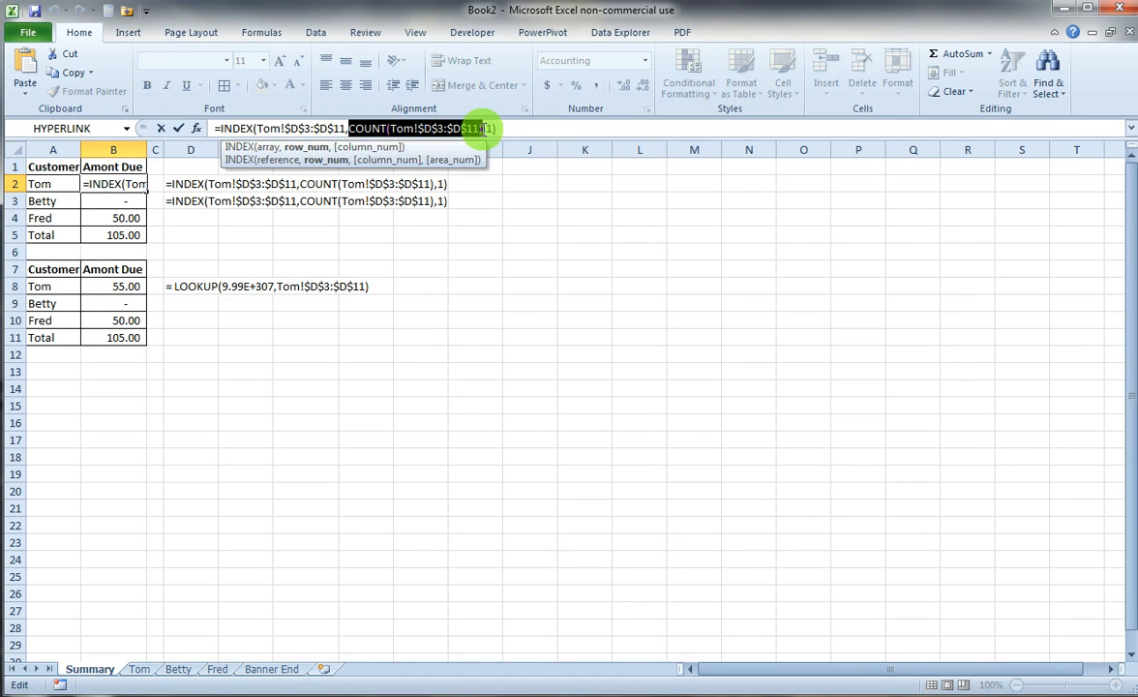
key(F9)
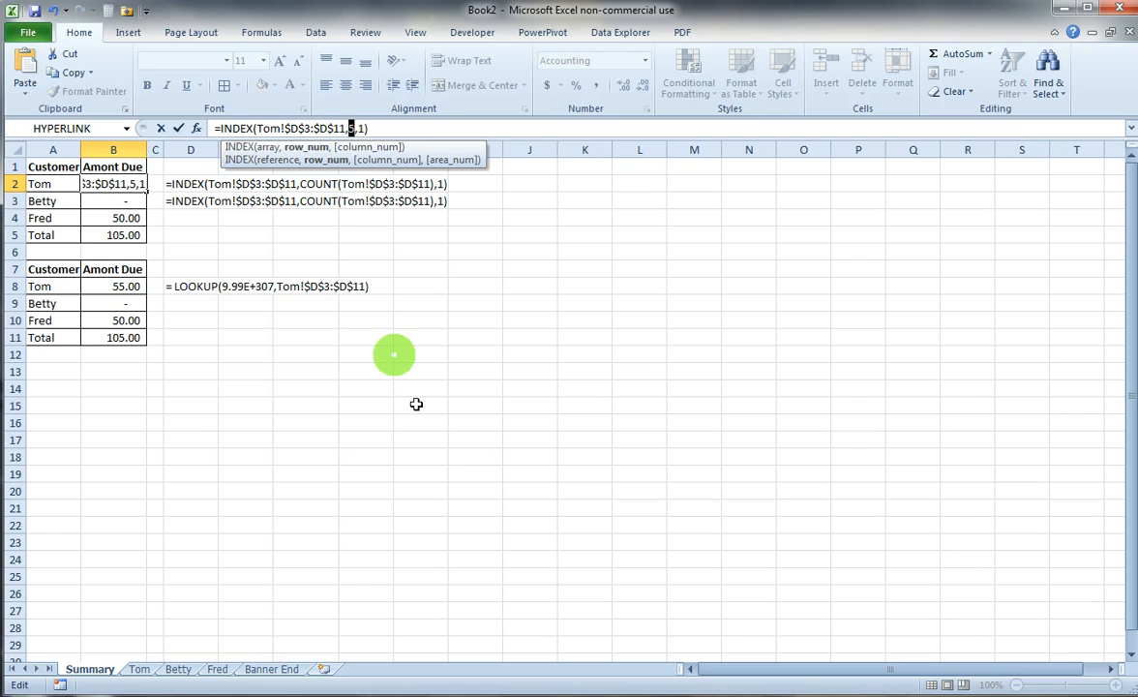
key(Escape)
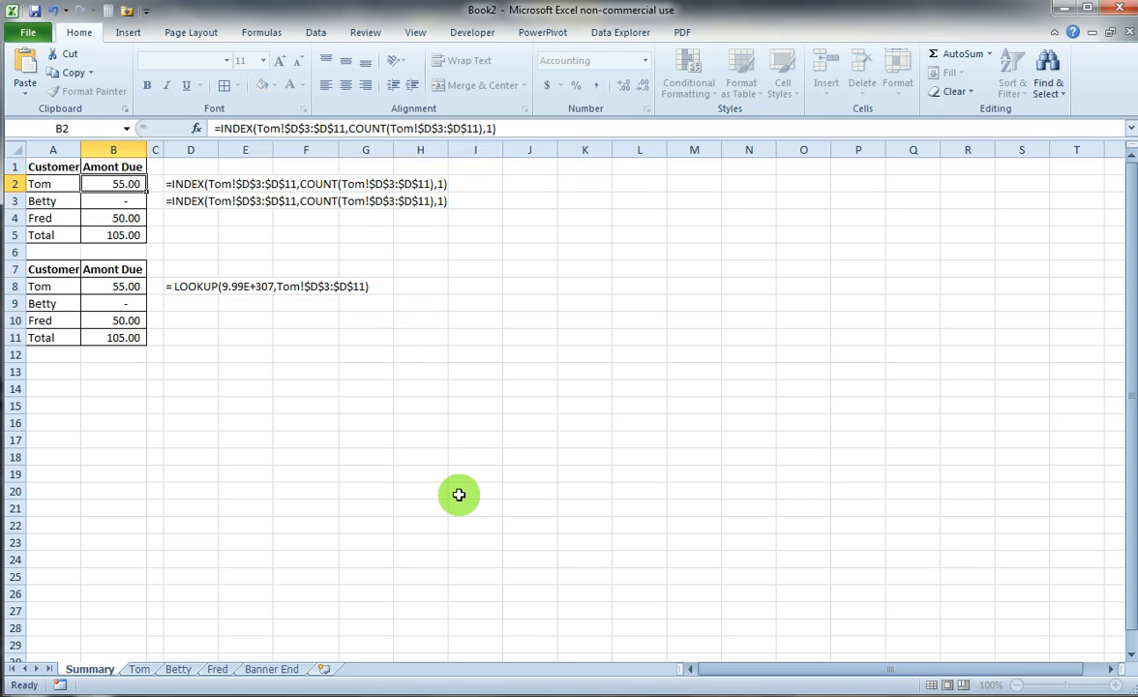
Step: Step through balance cells D3 to D7 on the first customer's account sheet, and return to the Summary sheet
click(135, 670)
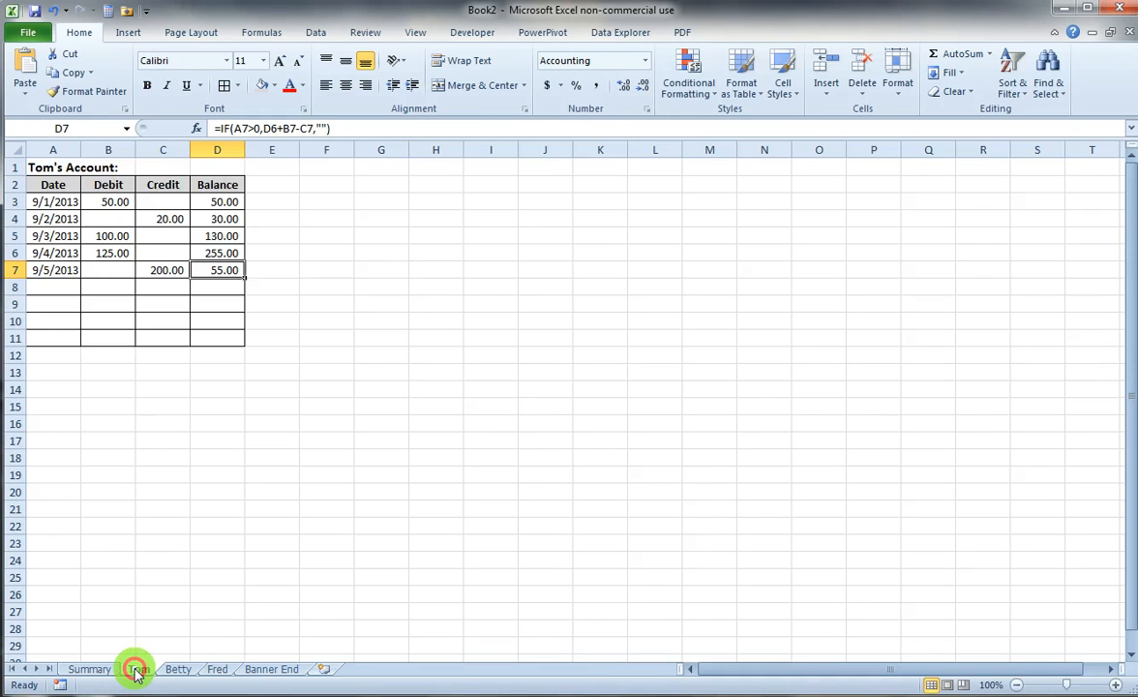
click(213, 205)
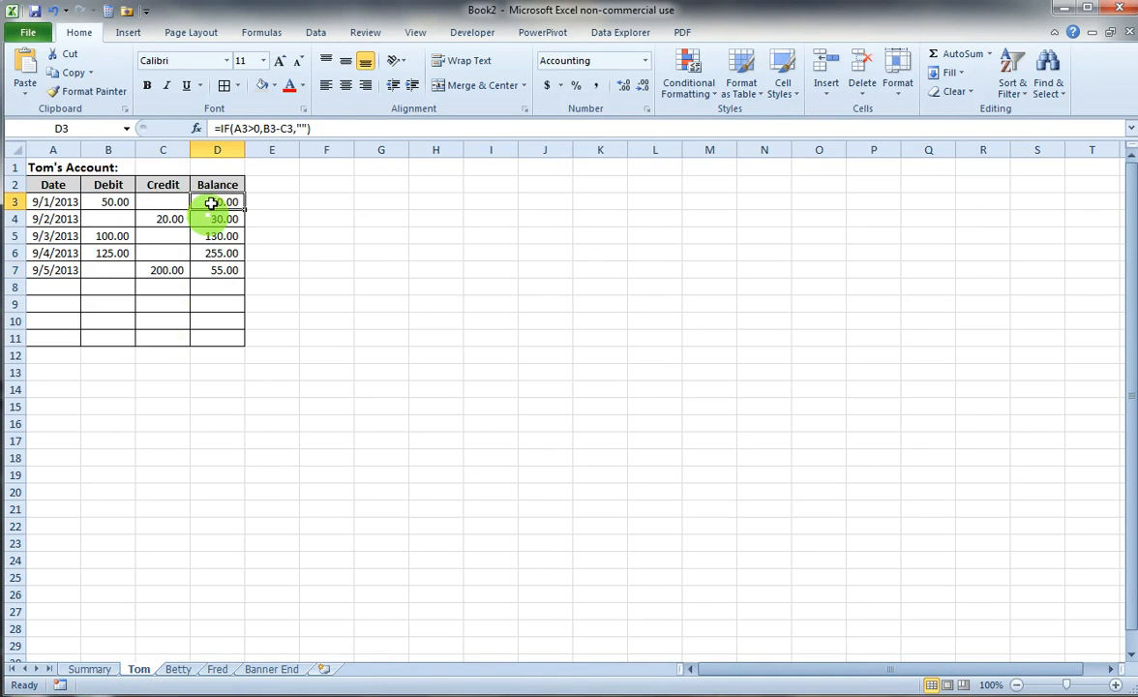
click(213, 218)
click(213, 236)
click(213, 252)
click(211, 270)
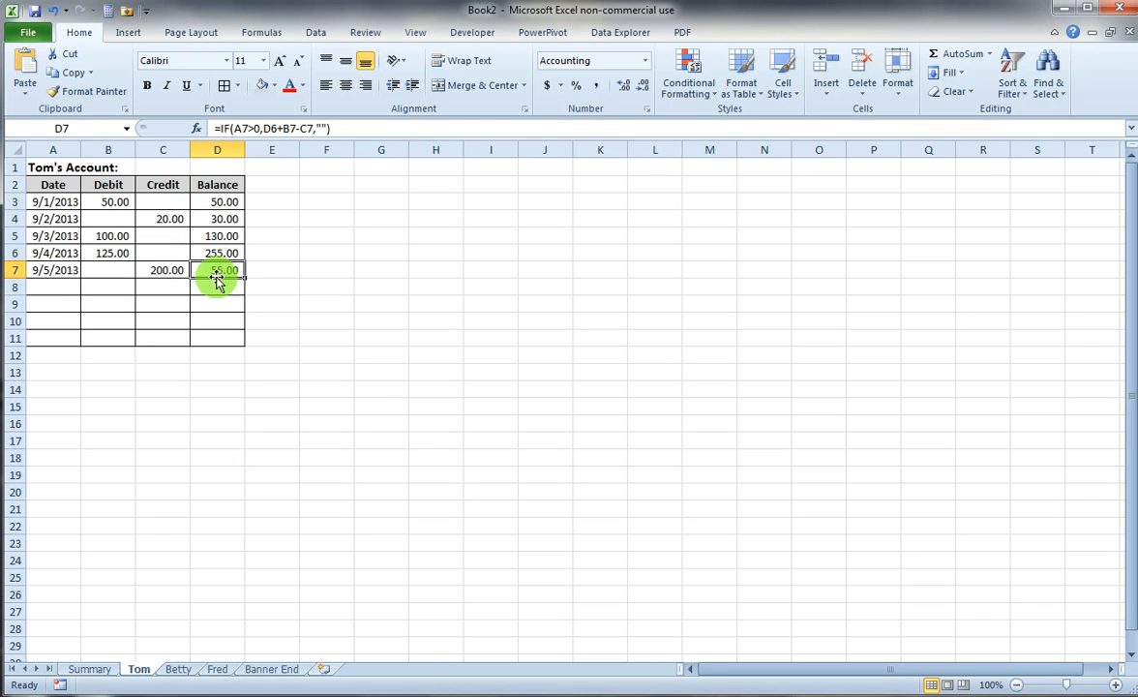
click(89, 668)
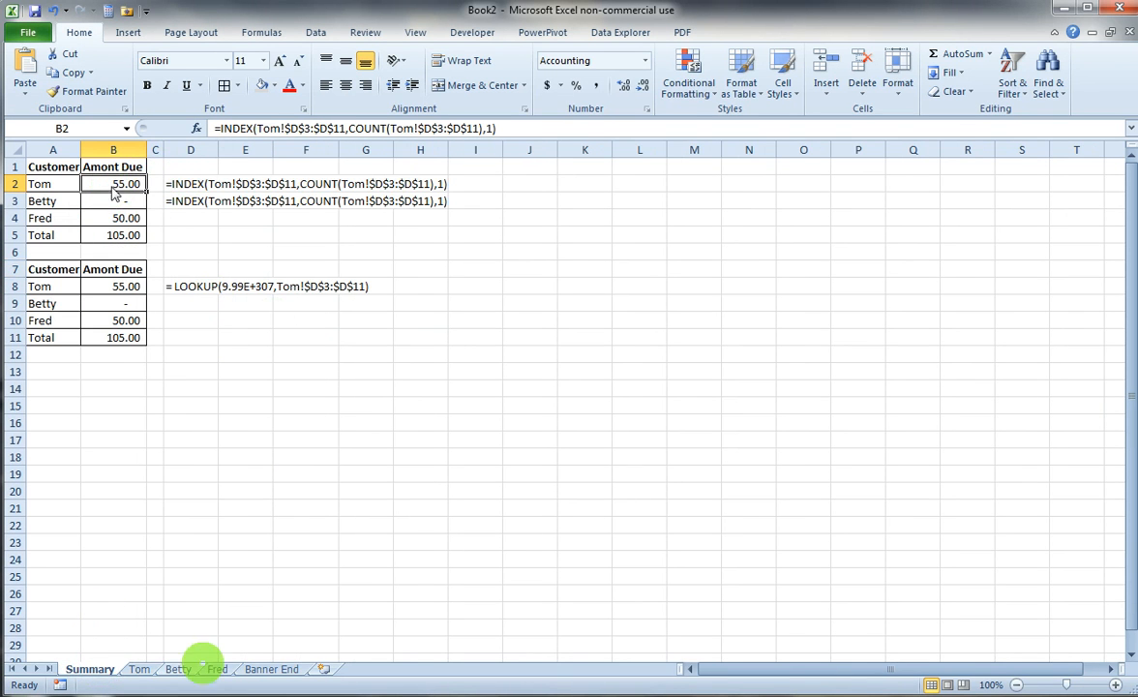
Step: Add a transaction in row 8 of the first customer's account sheet, dated 9/6/13 with a credit of 40
click(142, 668)
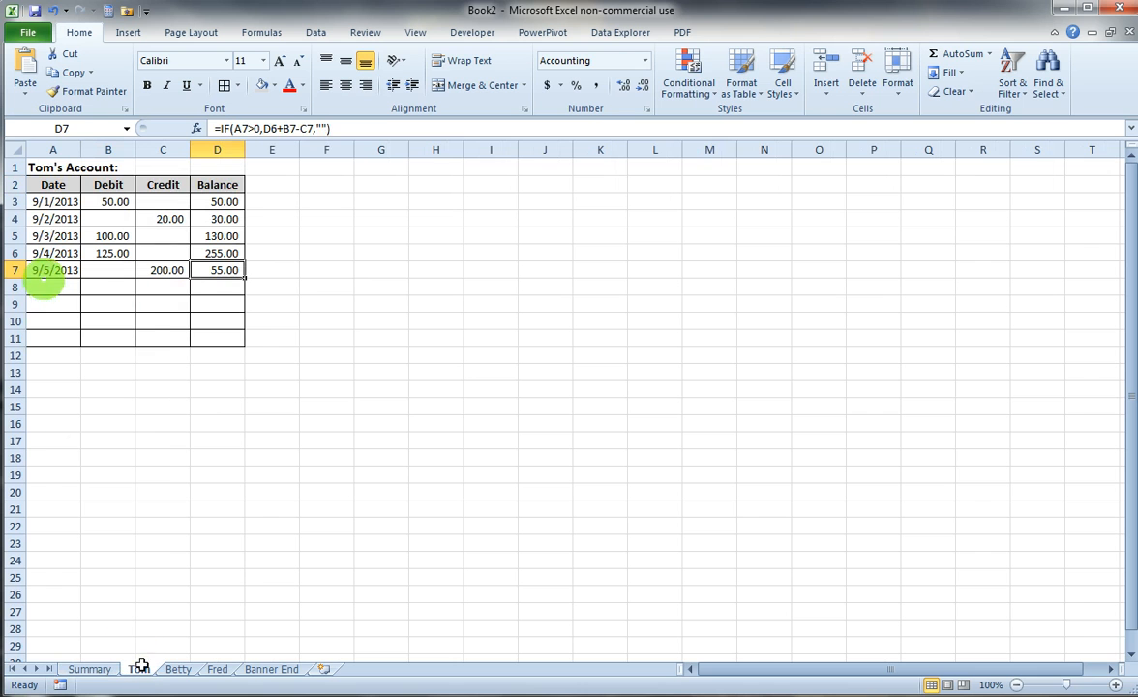
click(51, 283)
text(9/6/13)
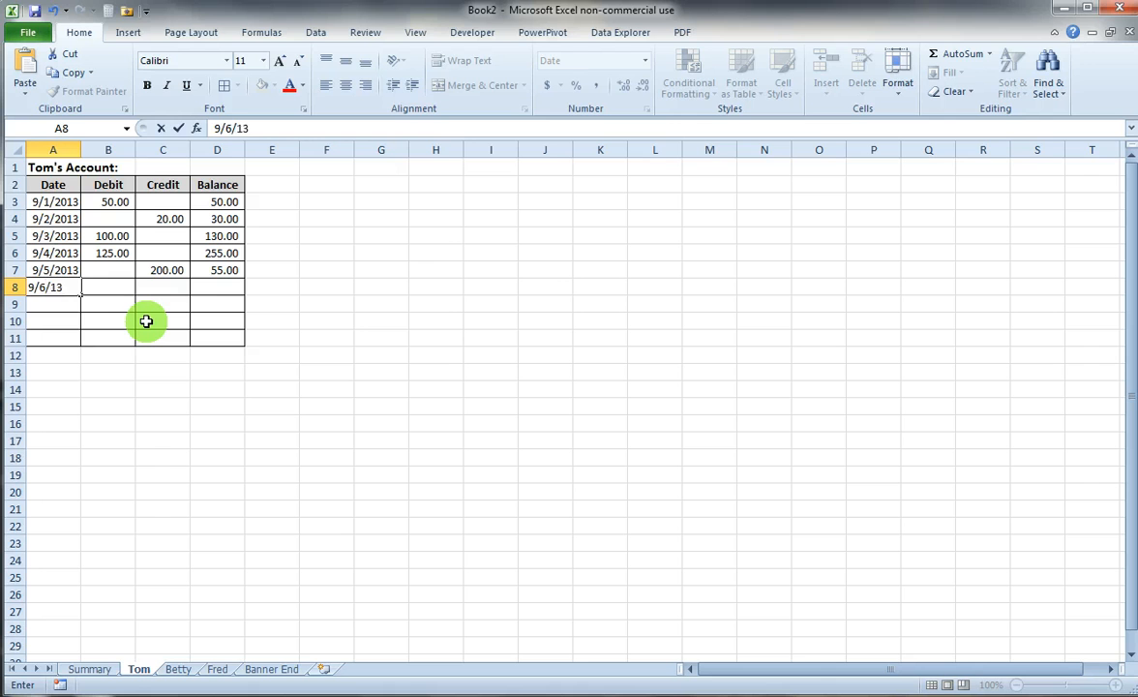
key(Tab)
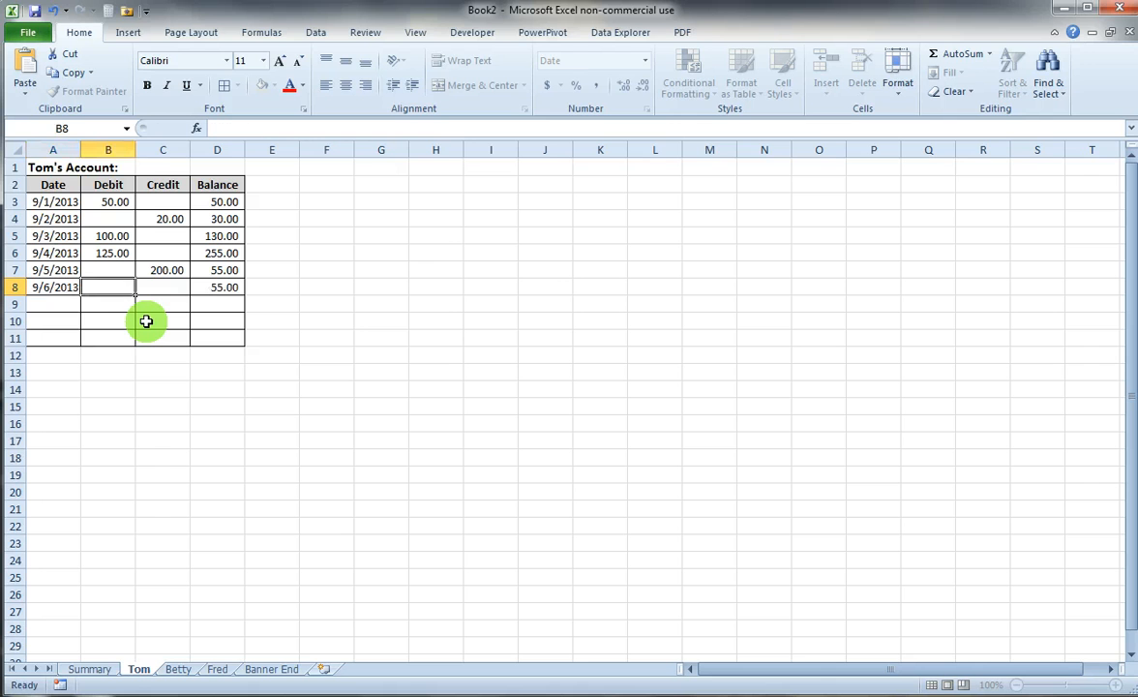
key(Tab)
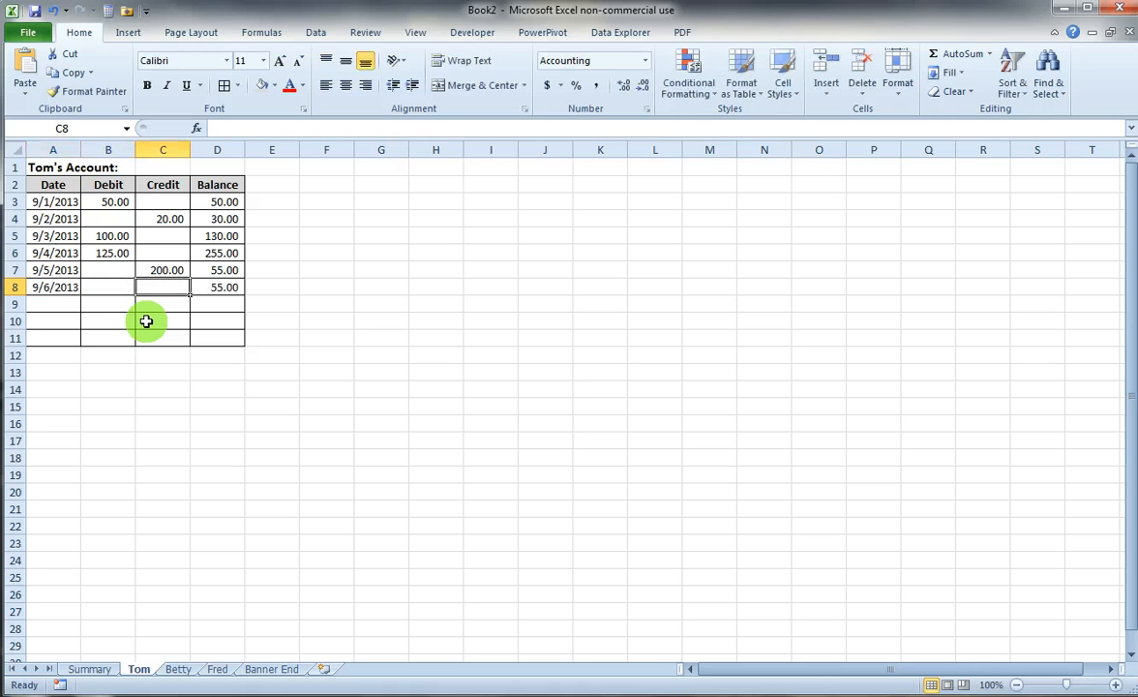
text(40)
key(Return)
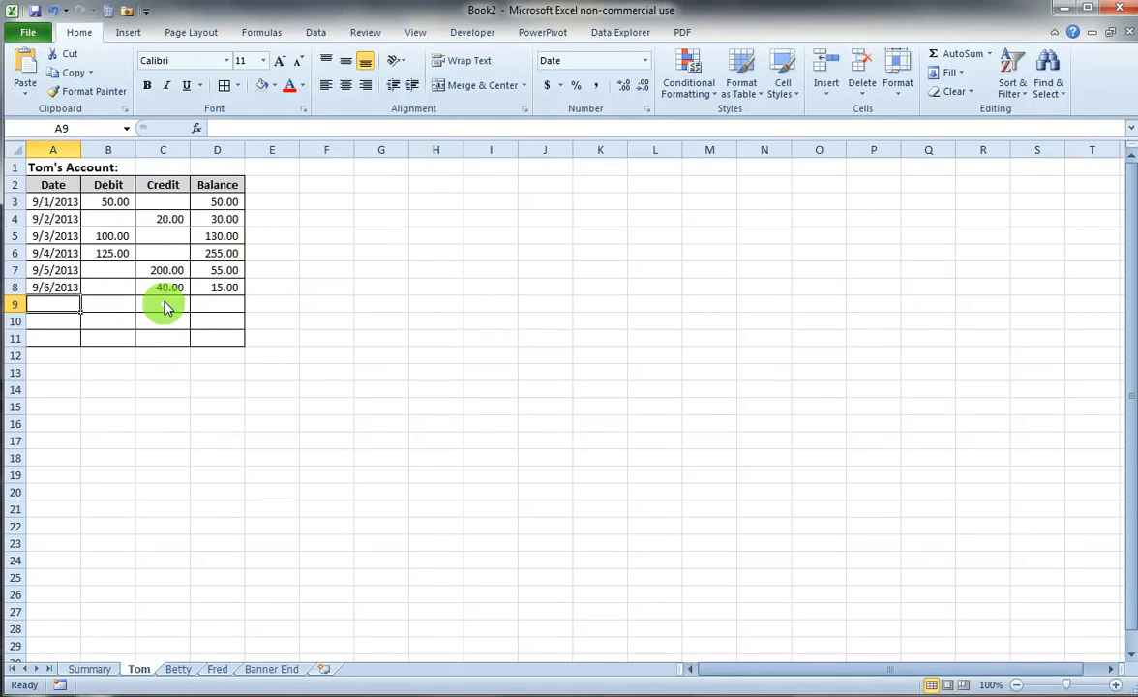
Step: Recheck the row number that COUNT supplies to B2's INDEX formula on the Summary sheet, discarding the evaluated value
click(87, 668)
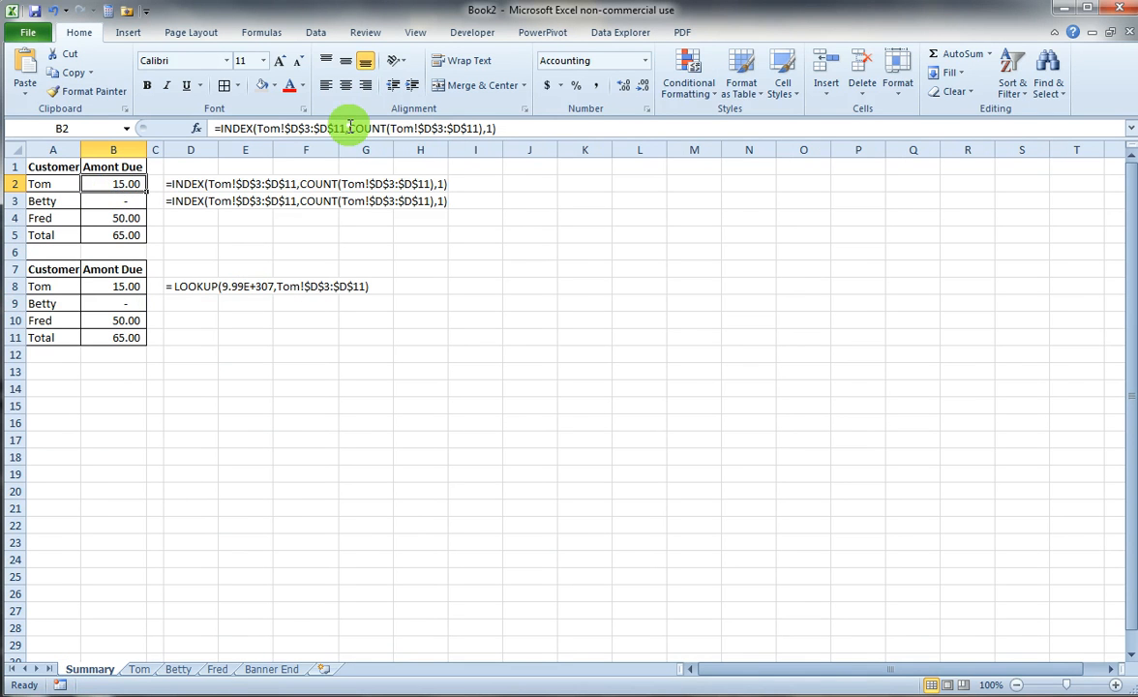
drag(350, 127, 478, 131)
text(6)
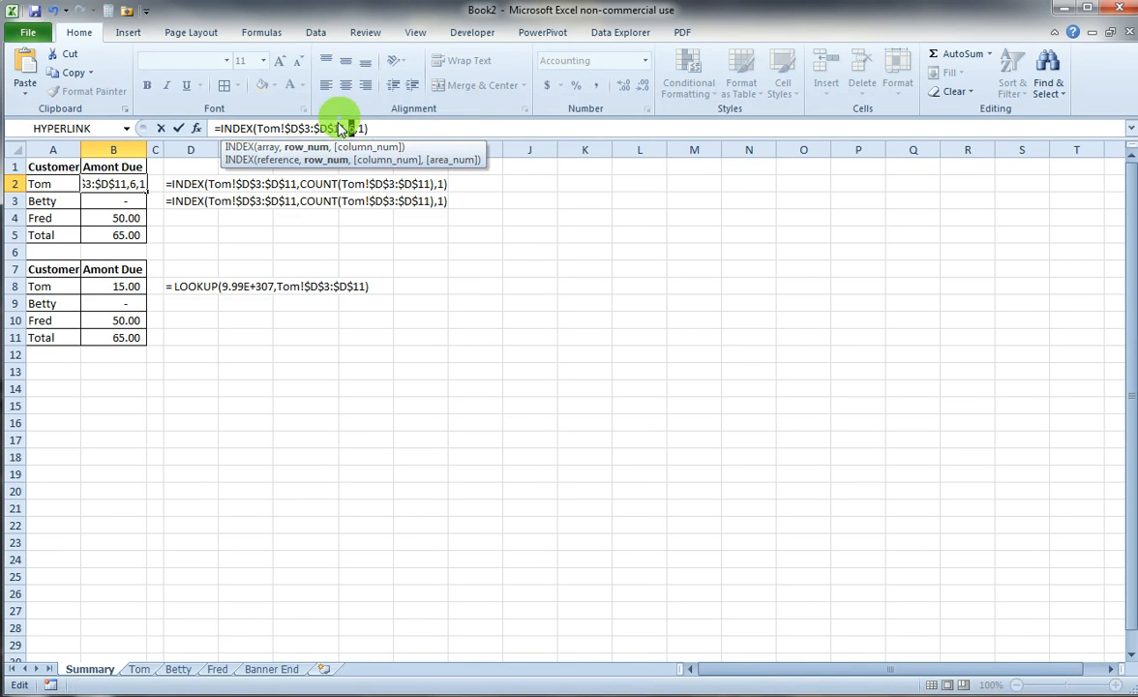
key(Escape)
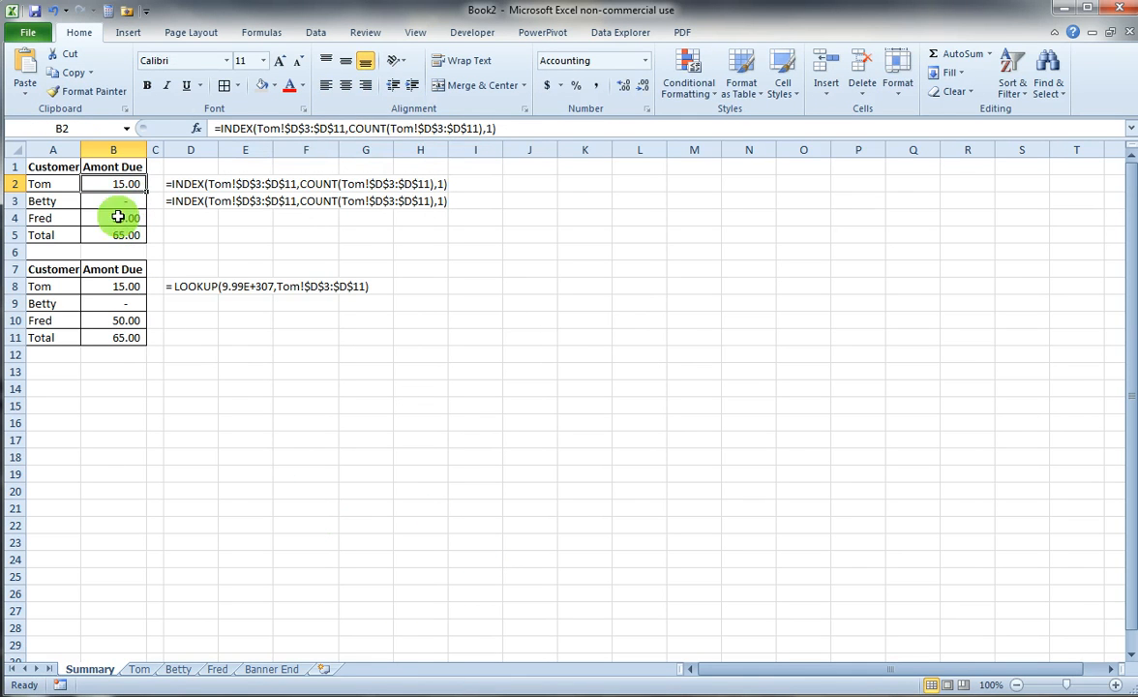
Step: Inspect the INDEX formulas in B3 and B4, and the LOOKUP formula in B8 of the second summary table
key(Down)
key(Down)
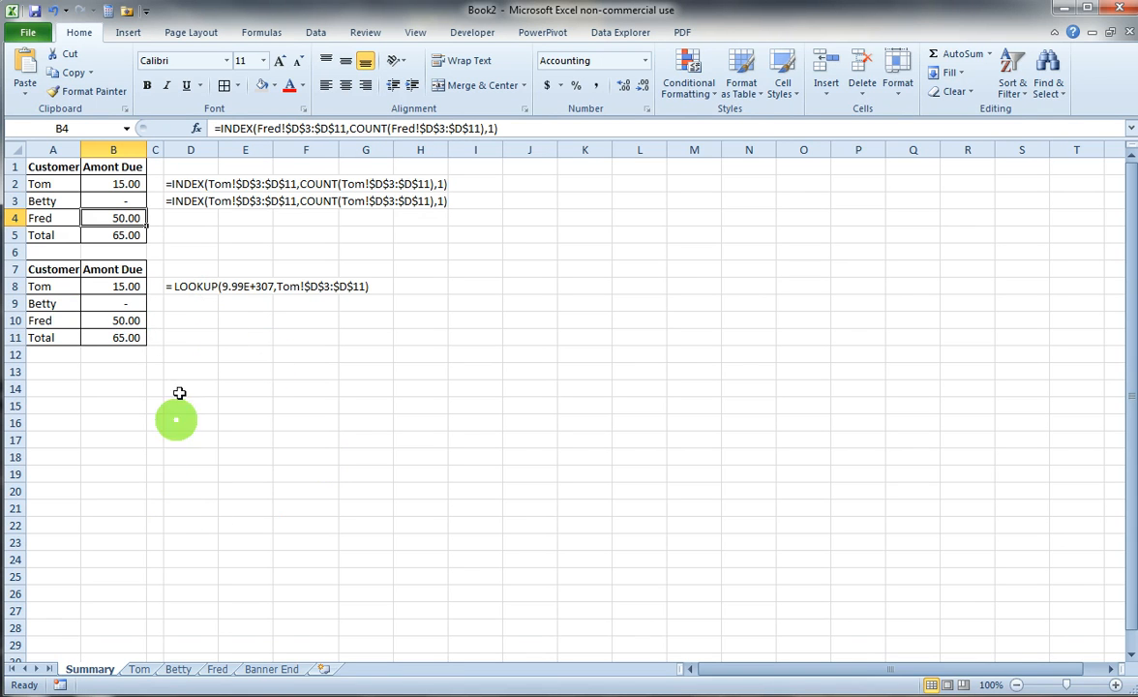
click(207, 287)
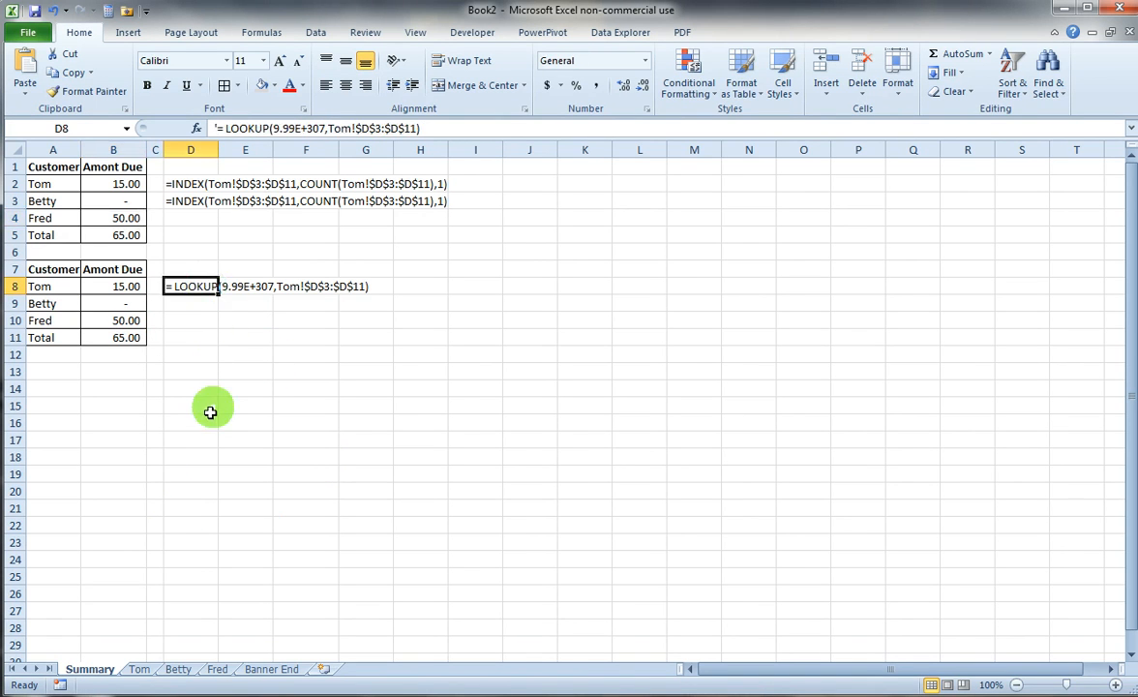
click(212, 407)
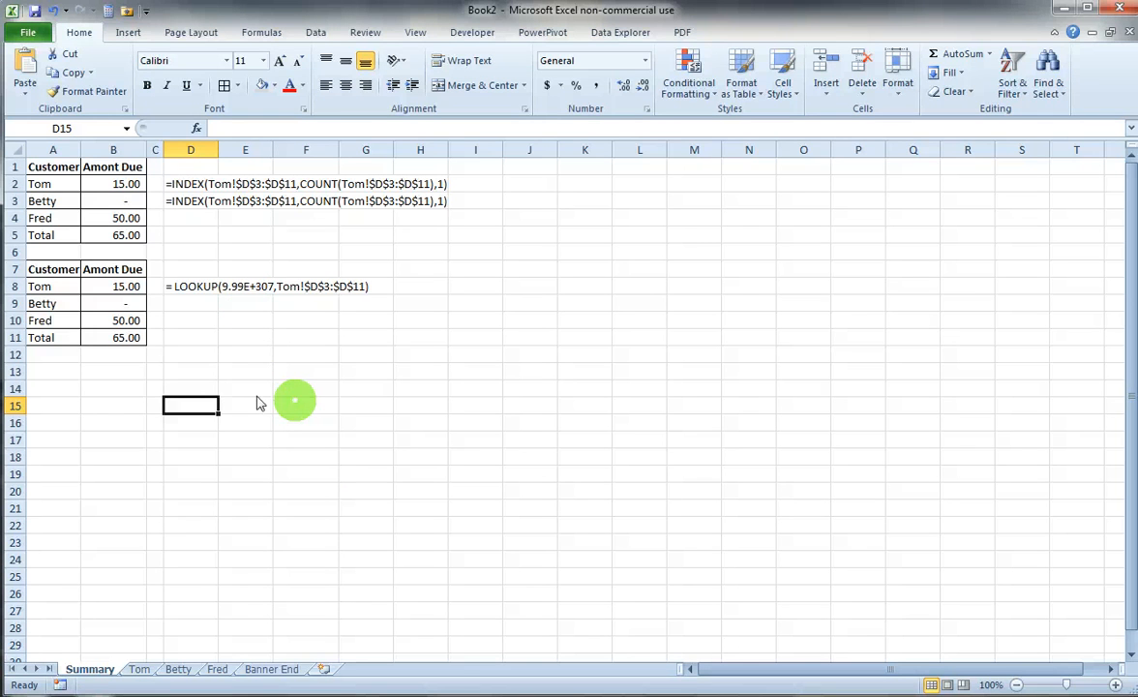
click(105, 288)
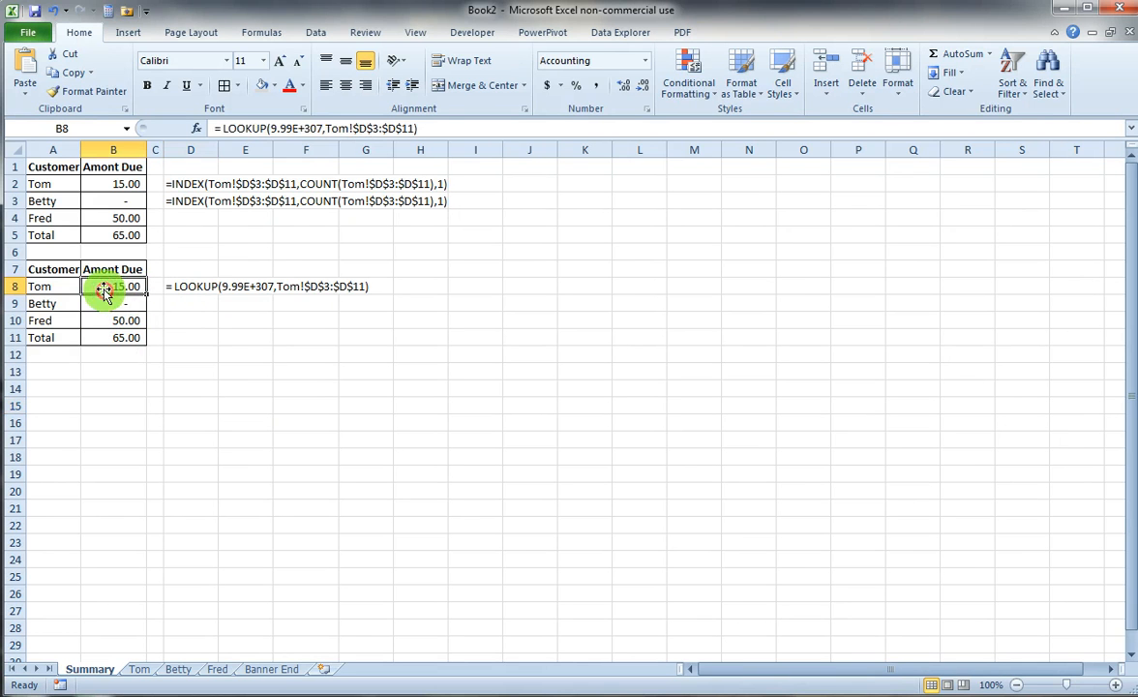